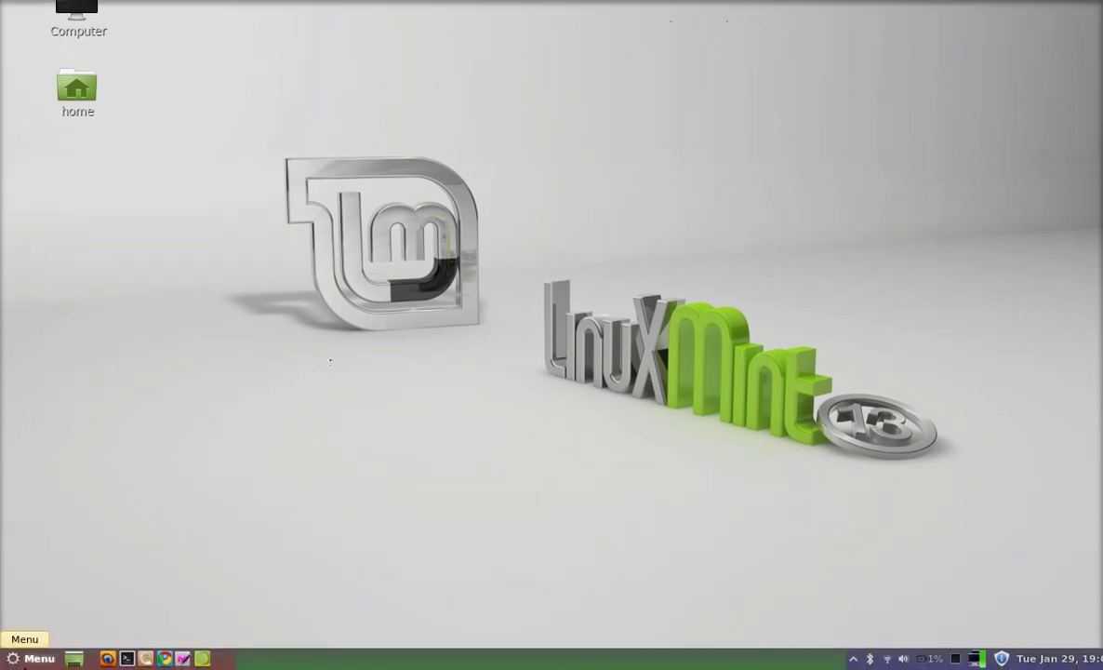
# Launch Cinnamon Settings from the application menu's Preferences
pyautogui.click(25, 655)
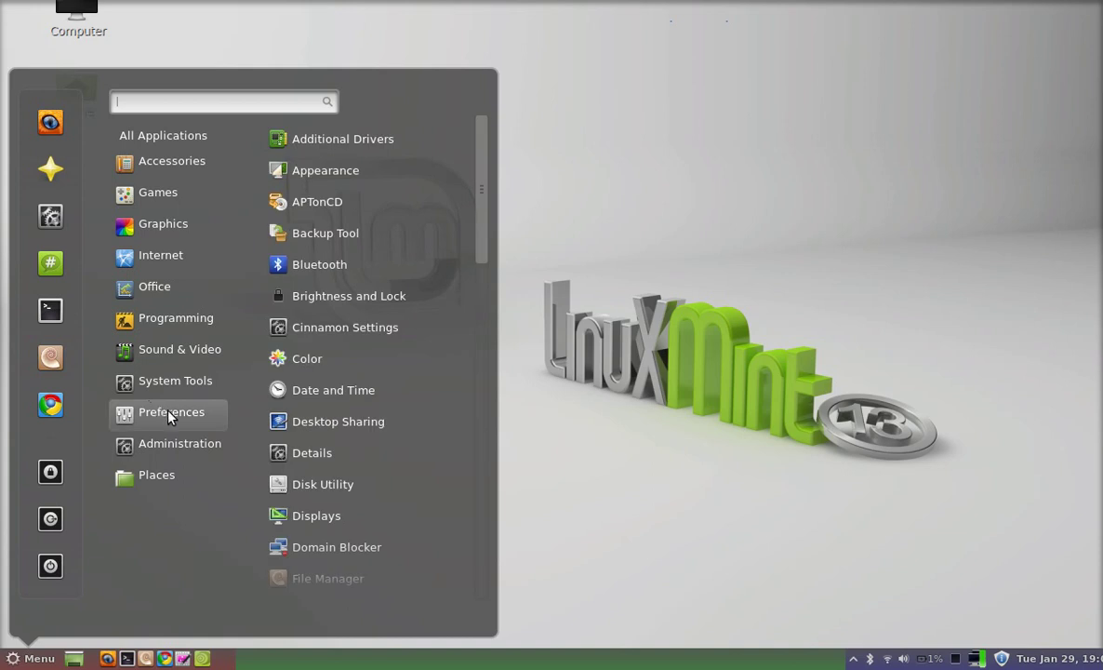
pyautogui.click(372, 341)
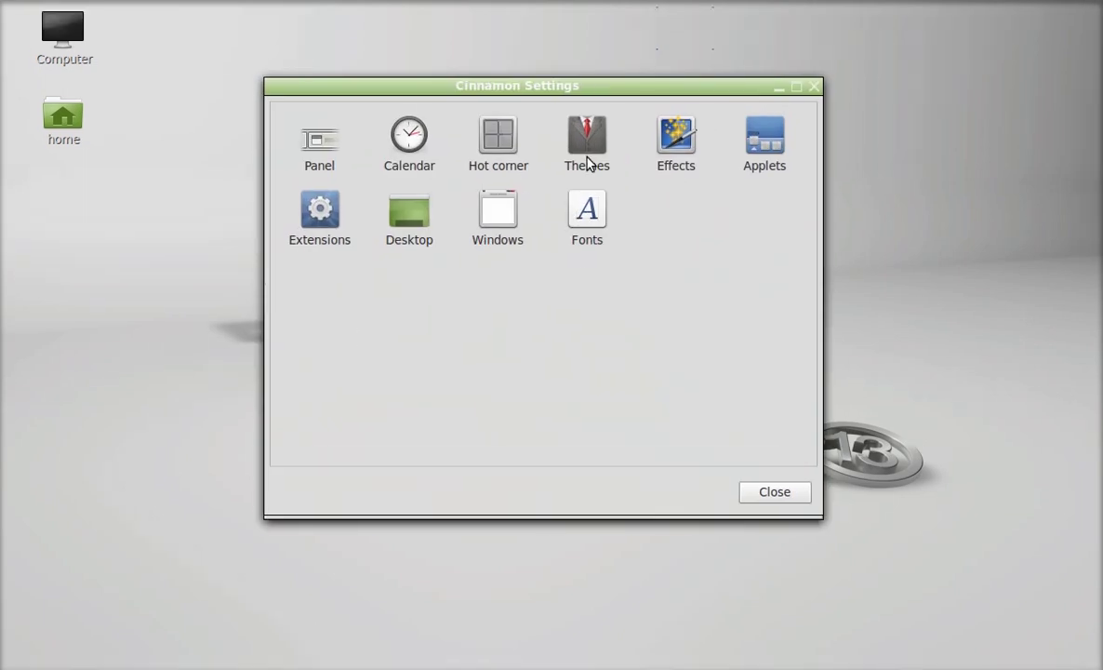
# Enlarge the Themes window, preview Gnome, Glass-shell, ElementaryOS and Minty, ending on Cinnamon
pyautogui.click(588, 163)
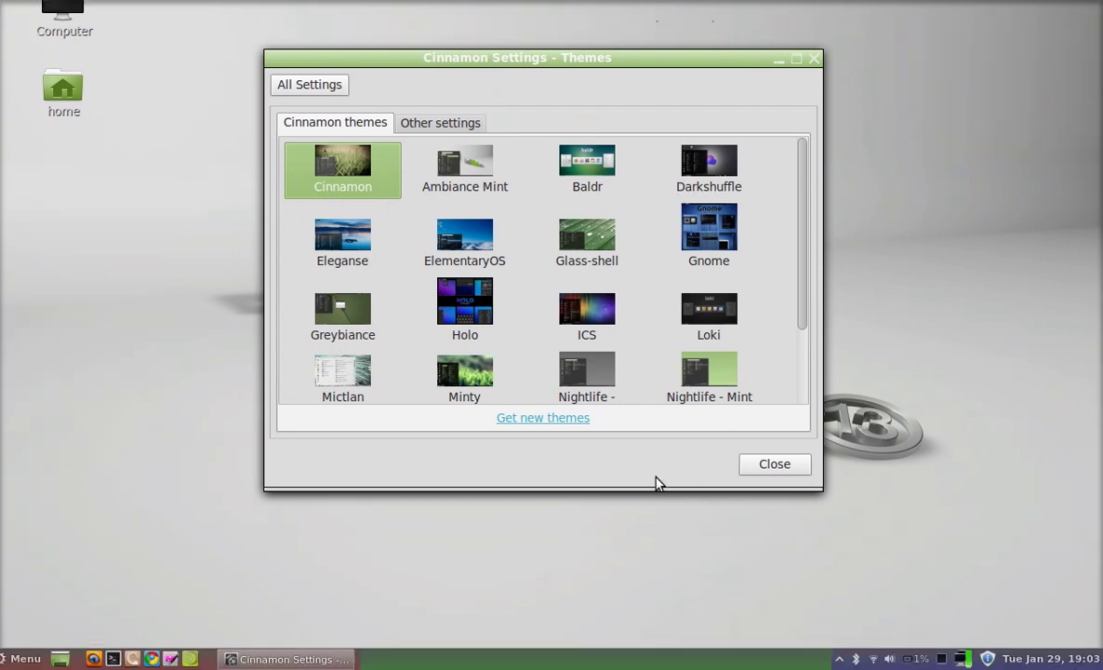
pyautogui.moveTo(658, 490); pyautogui.dragTo(641, 586)
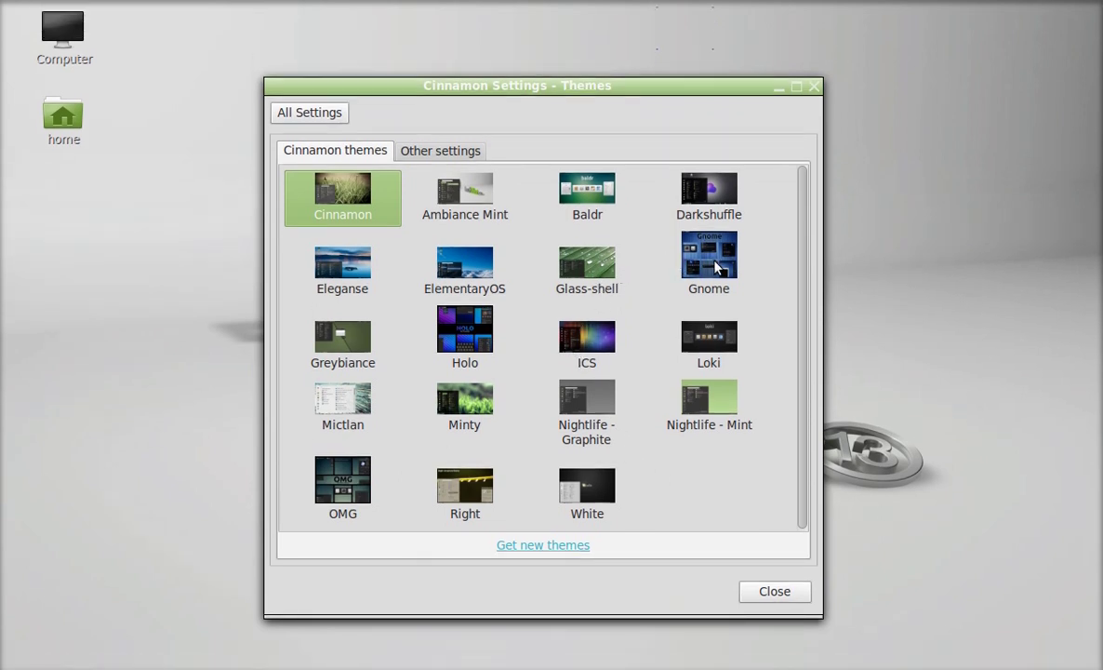
pyautogui.click(715, 266)
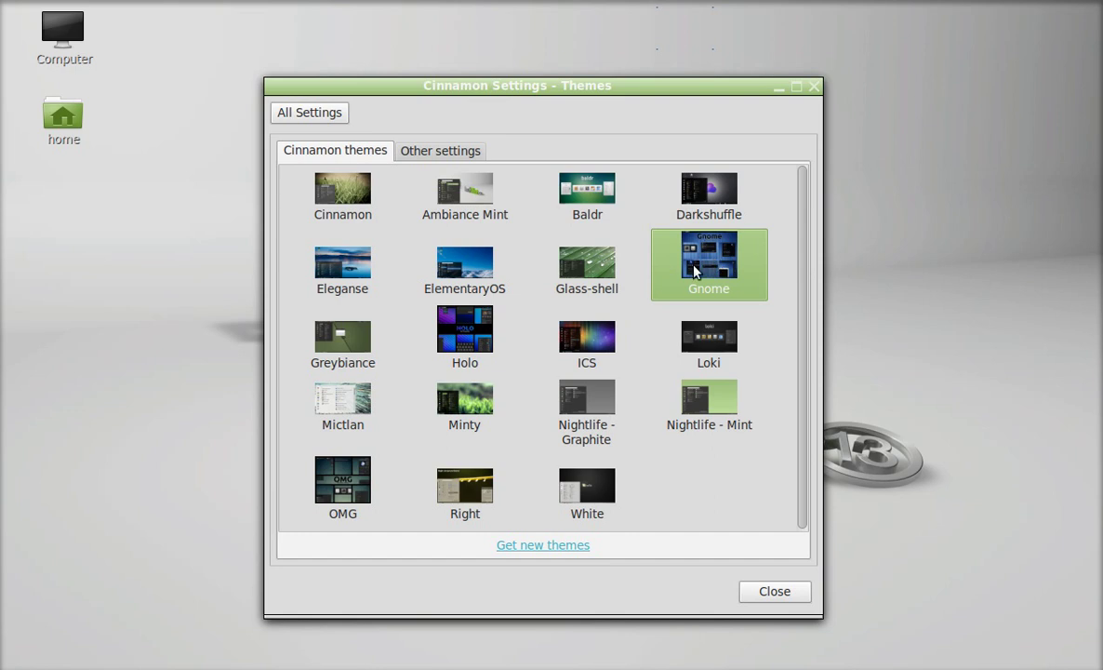
pyautogui.click(591, 283)
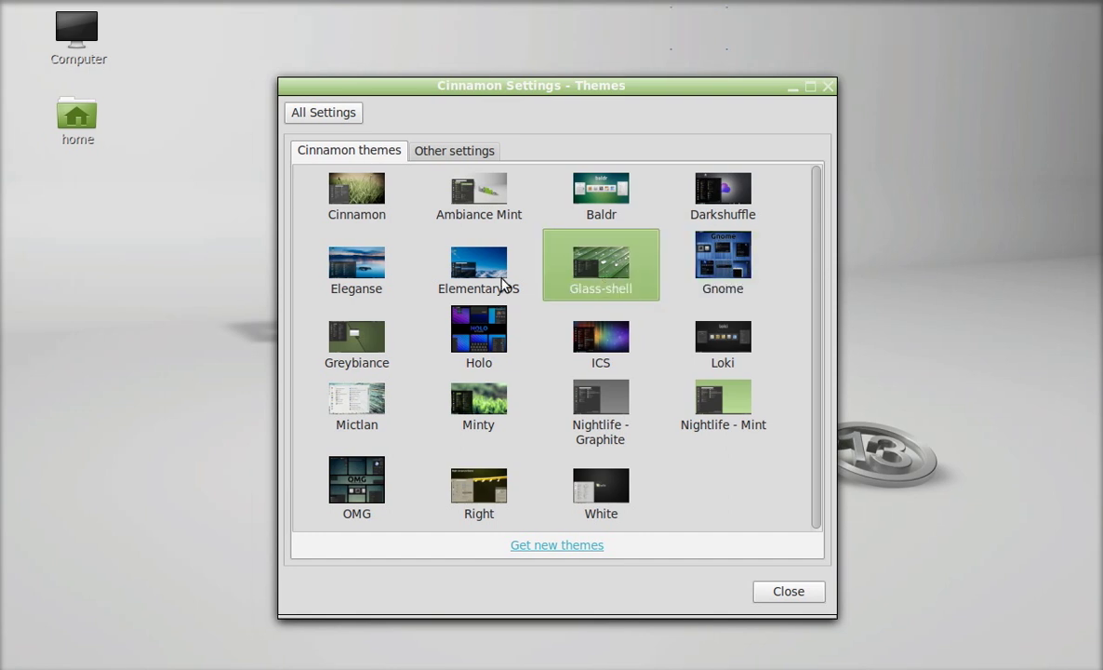
pyautogui.click(502, 283)
pyautogui.click(341, 186)
pyautogui.click(482, 402)
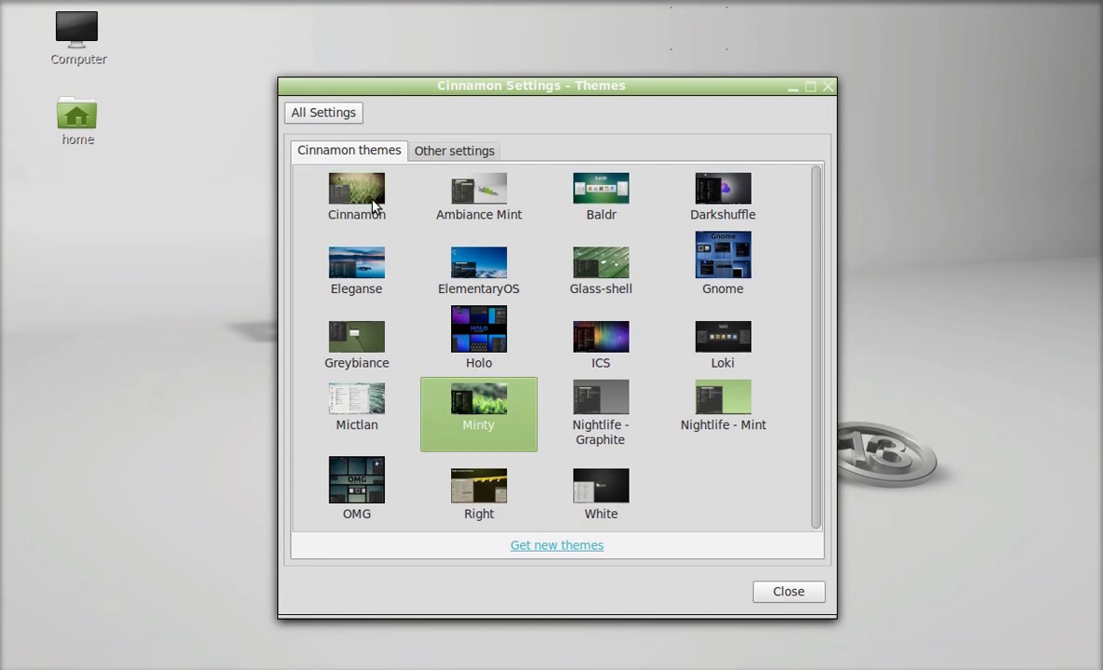
pyautogui.click(373, 207)
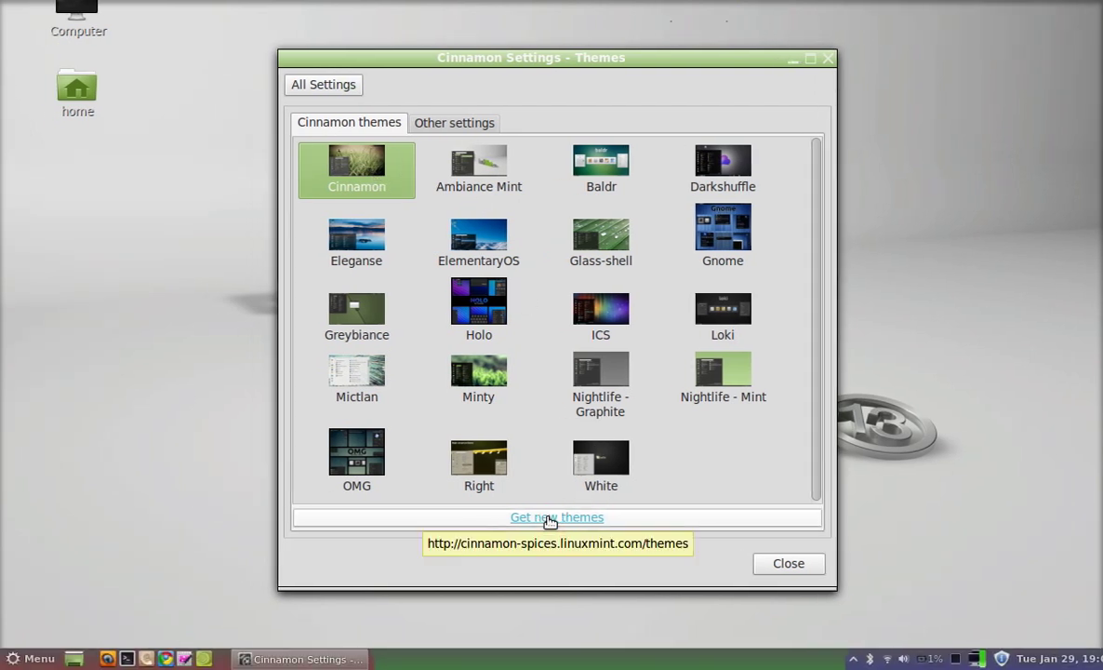
# Open the Cinnamon Spices themes site and go to the Spearmint Leaf theme page
pyautogui.click(551, 519)
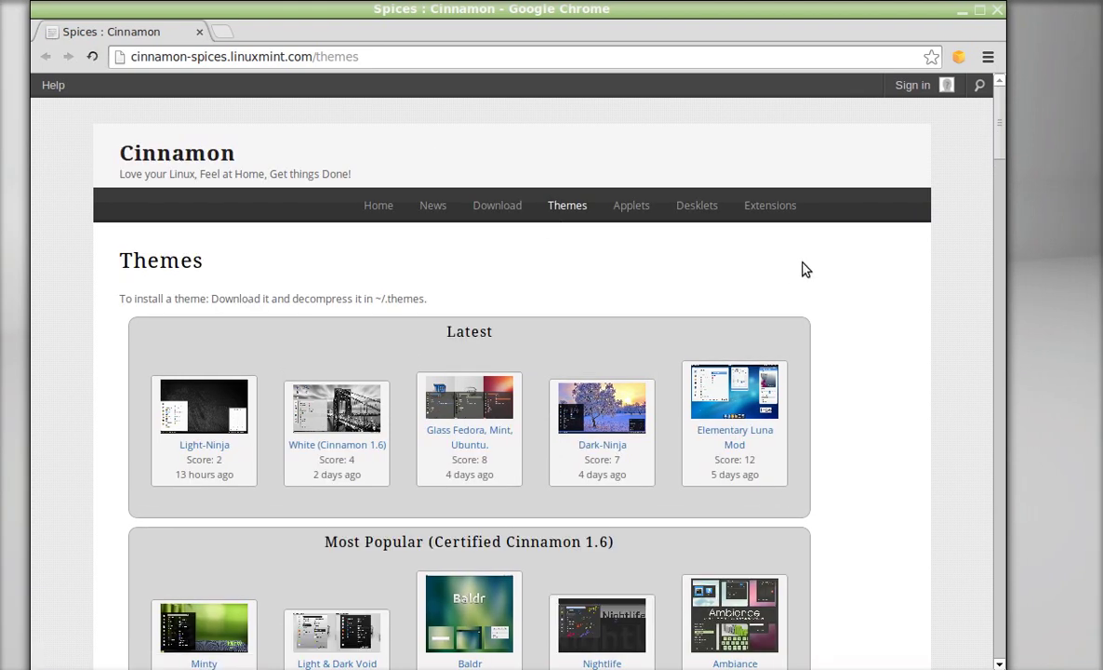
pyautogui.scroll(-2, 806, 269)
pyautogui.scroll(-3, 805, 269)
pyautogui.scroll(-3, 805, 269)
pyautogui.scroll(-3, 806, 269)
pyautogui.scroll(-4, 805, 268)
pyautogui.scroll(-4, 805, 269)
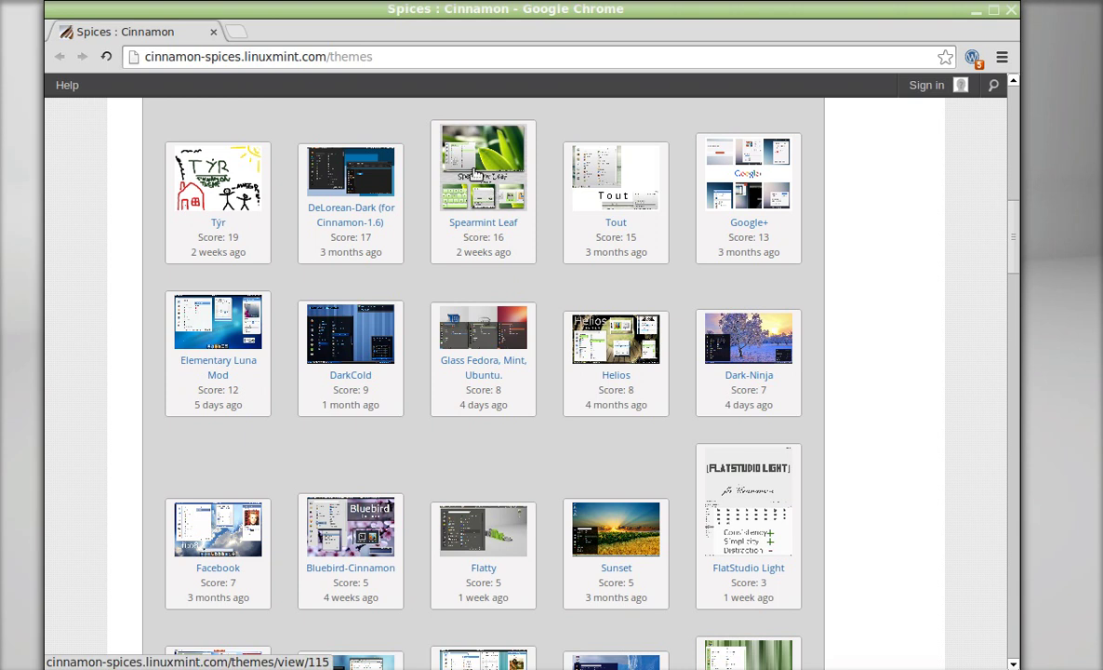
pyautogui.click(475, 174)
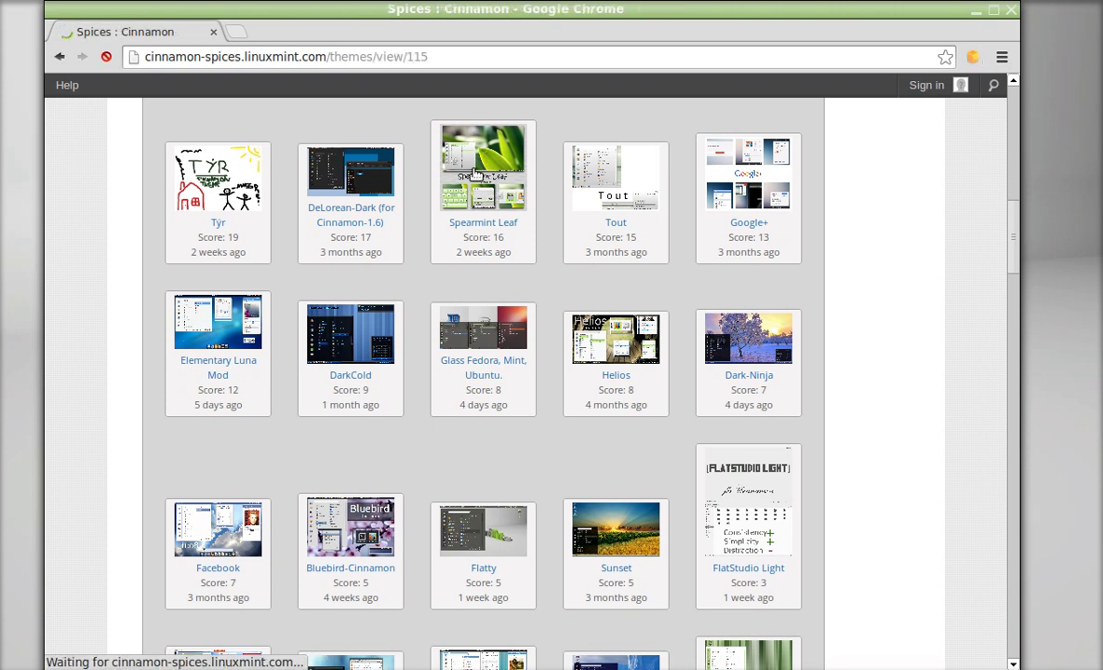
# Download the Spearmint Leaf theme zip and close Chrome
pyautogui.scroll(-3, 499, 313)
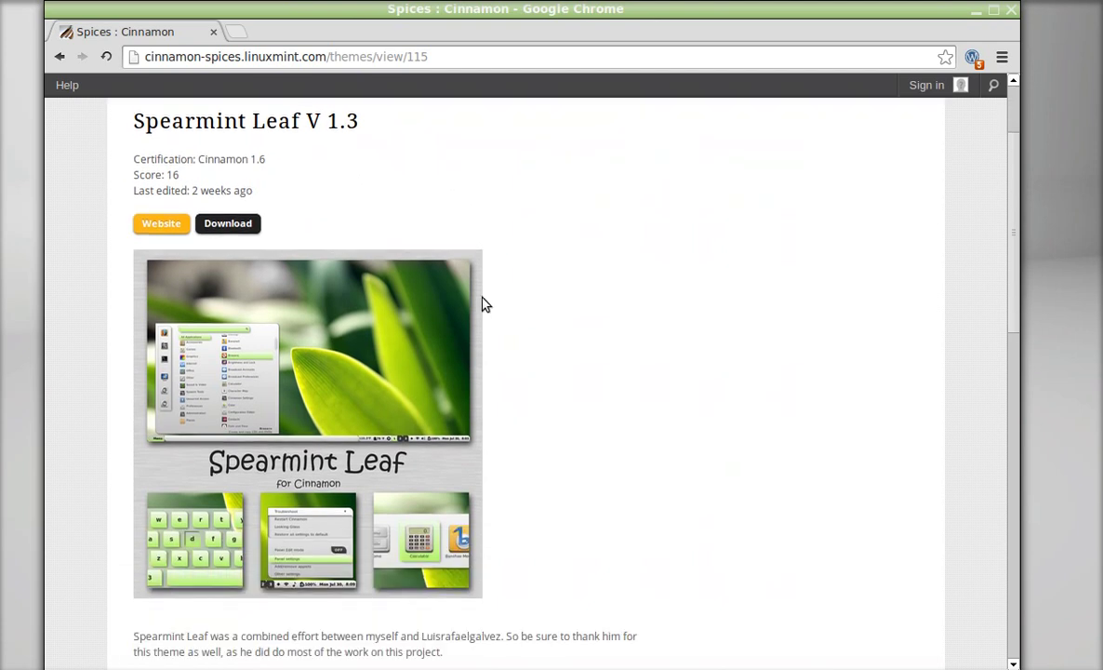
pyautogui.scroll(-2, 406, 244)
pyautogui.scroll(1, 307, 201)
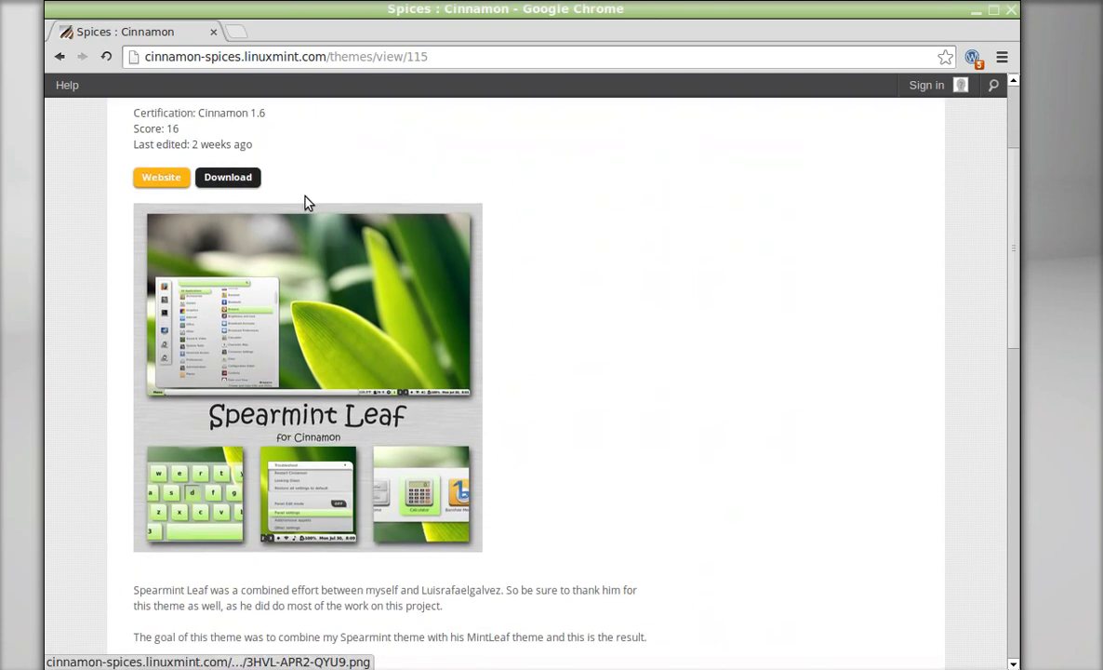
pyautogui.click(233, 179)
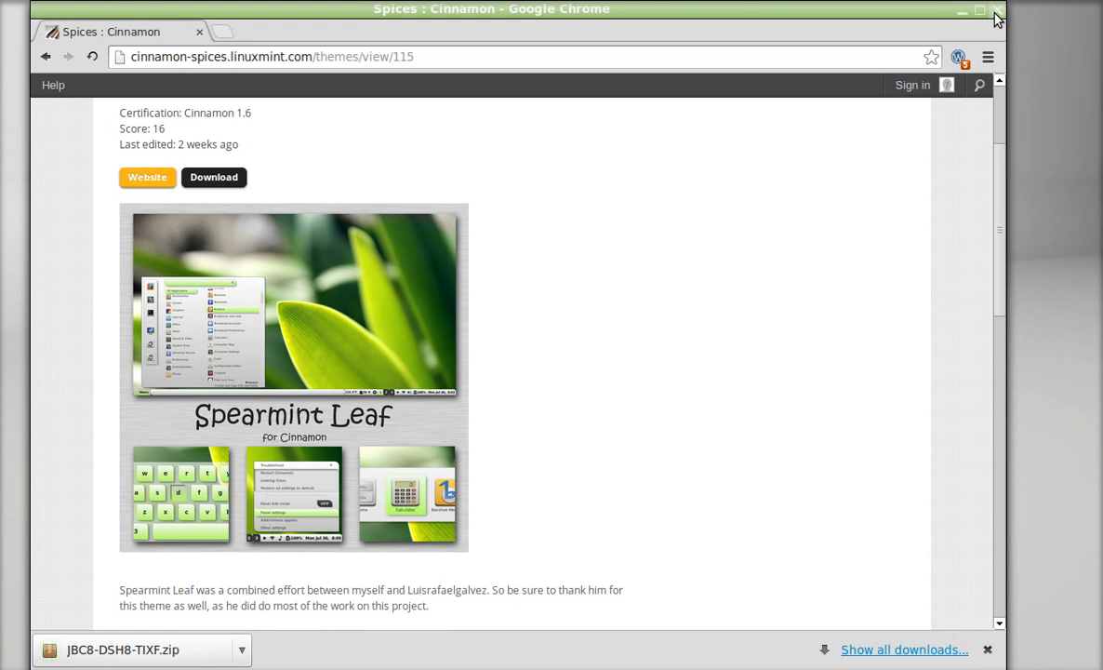
pyautogui.click(994, 14)
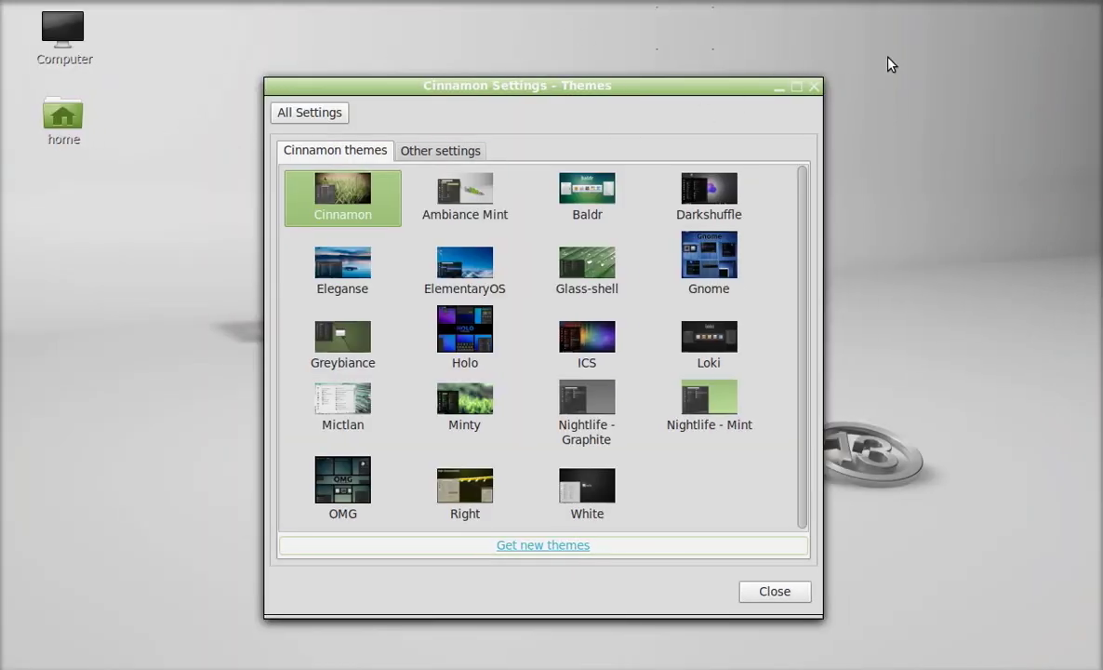
# Close the Themes window and open the Downloads folder in Nemo
pyautogui.click(817, 89)
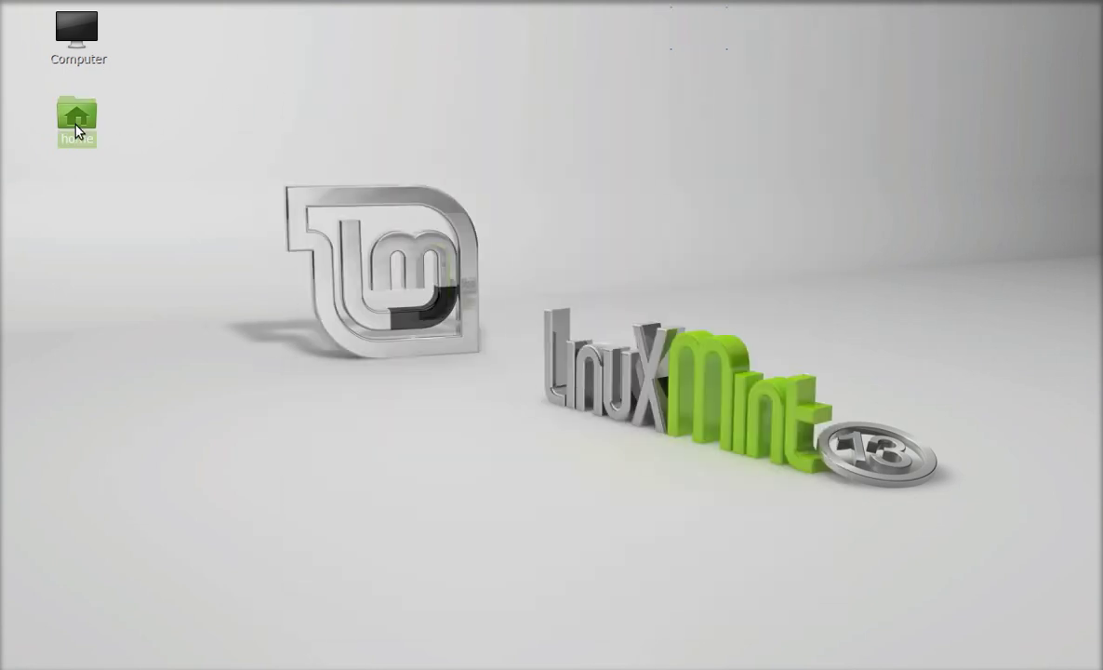
pyautogui.doubleClick(76, 130)
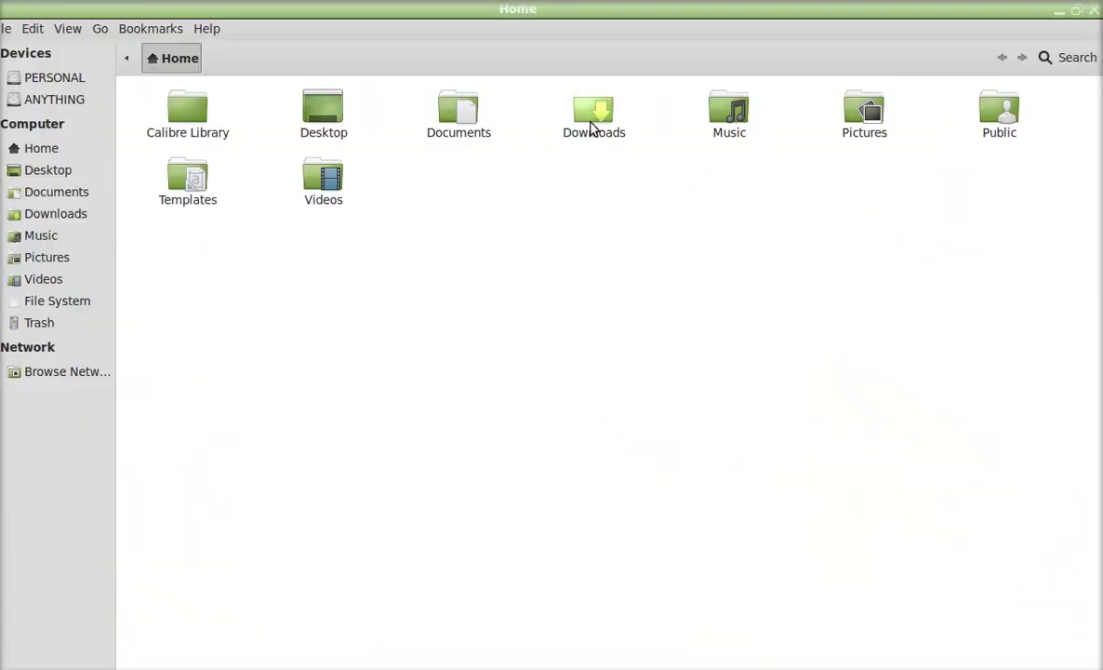
pyautogui.doubleClick(591, 129)
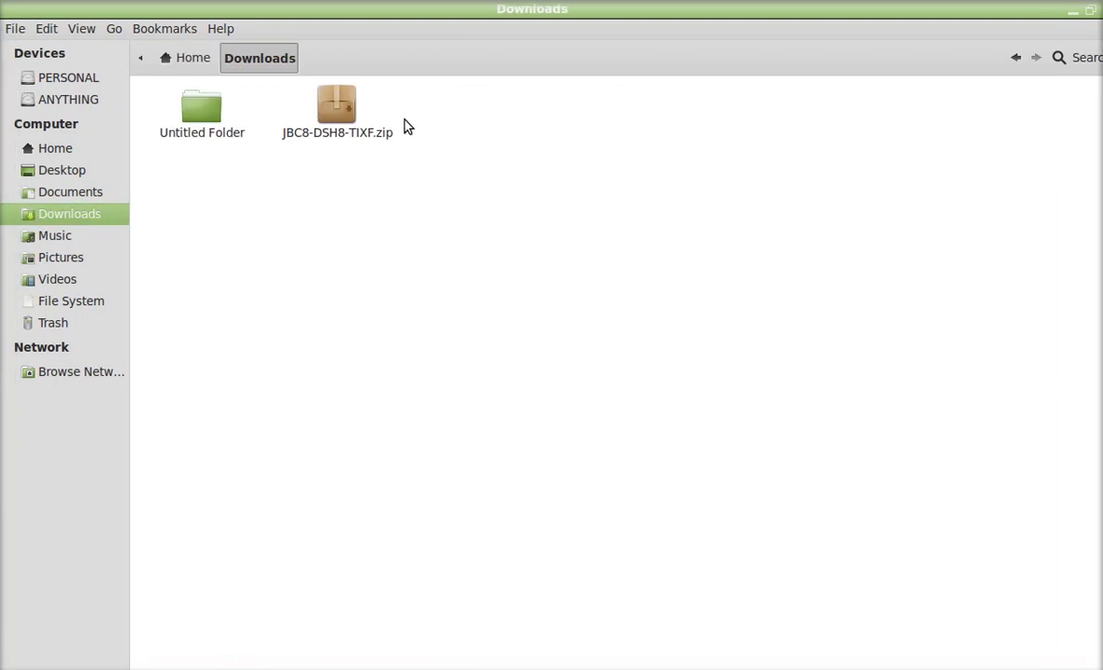
# Extract the Spearmint Leaf zip into Downloads, then return to the Home folder
pyautogui.click(335, 106)
pyautogui.rightClick(333, 103)
pyautogui.click(389, 341)
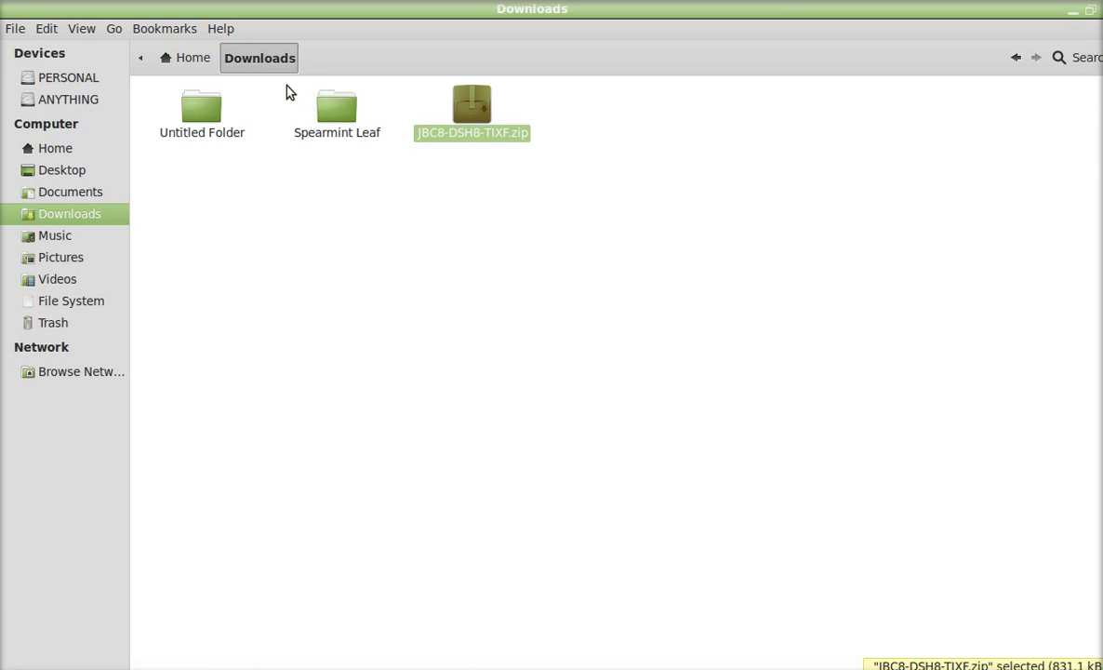
pyautogui.click(52, 148)
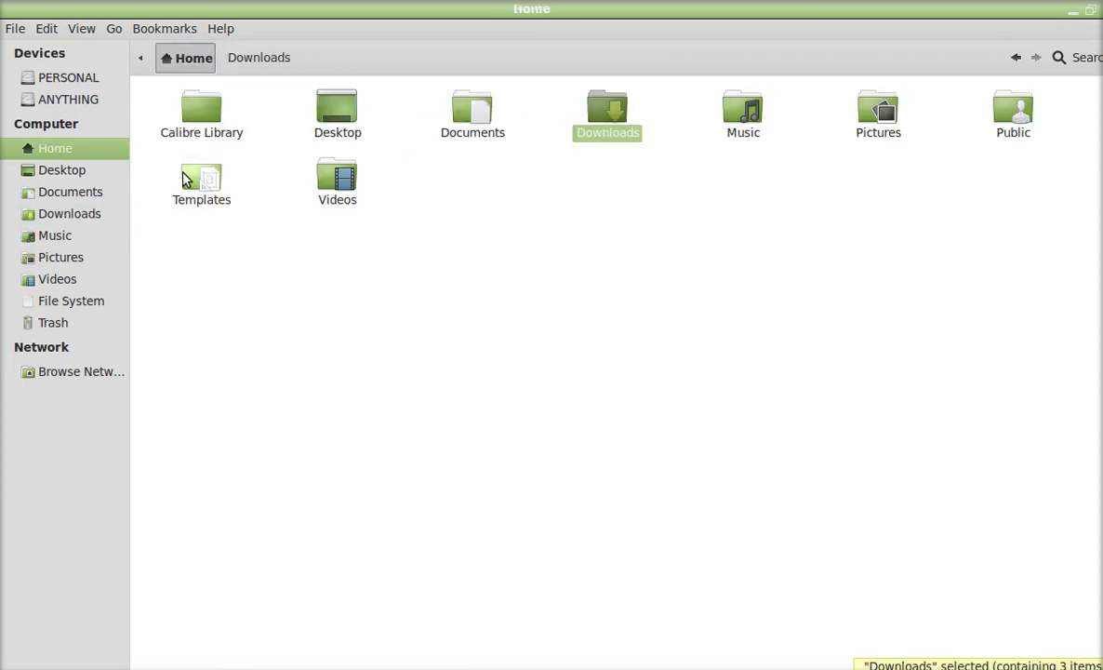
# Show hidden files in the Home folder
pyautogui.click(84, 33)
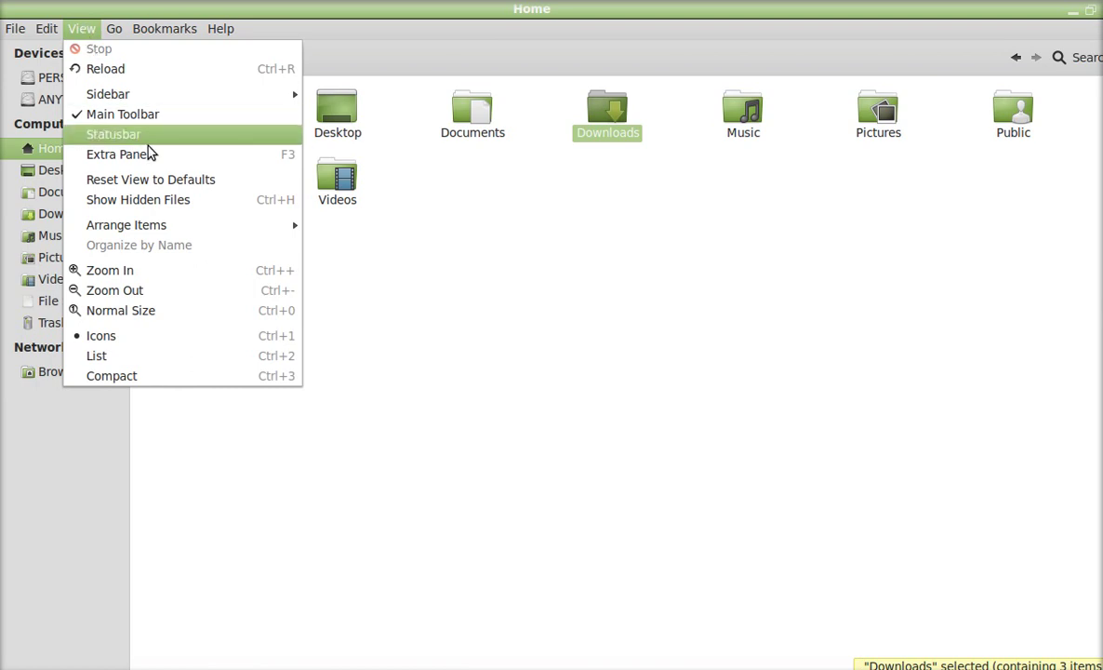
pyautogui.click(256, 213)
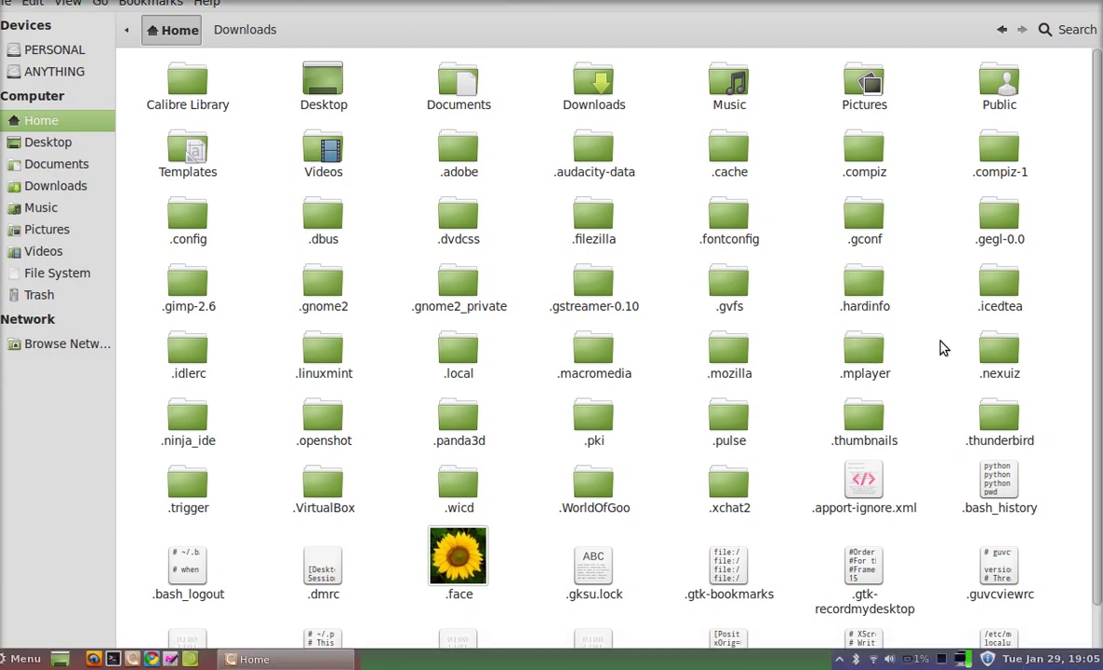
pyautogui.scroll(-1, 943, 361)
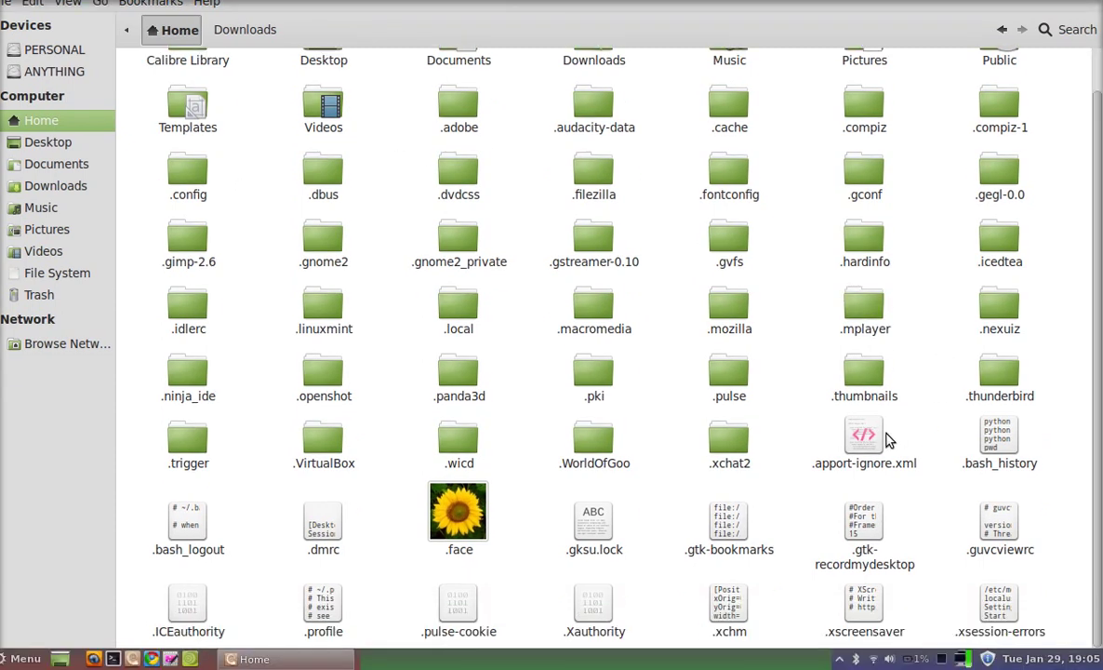
pyautogui.scroll(1, 958, 357)
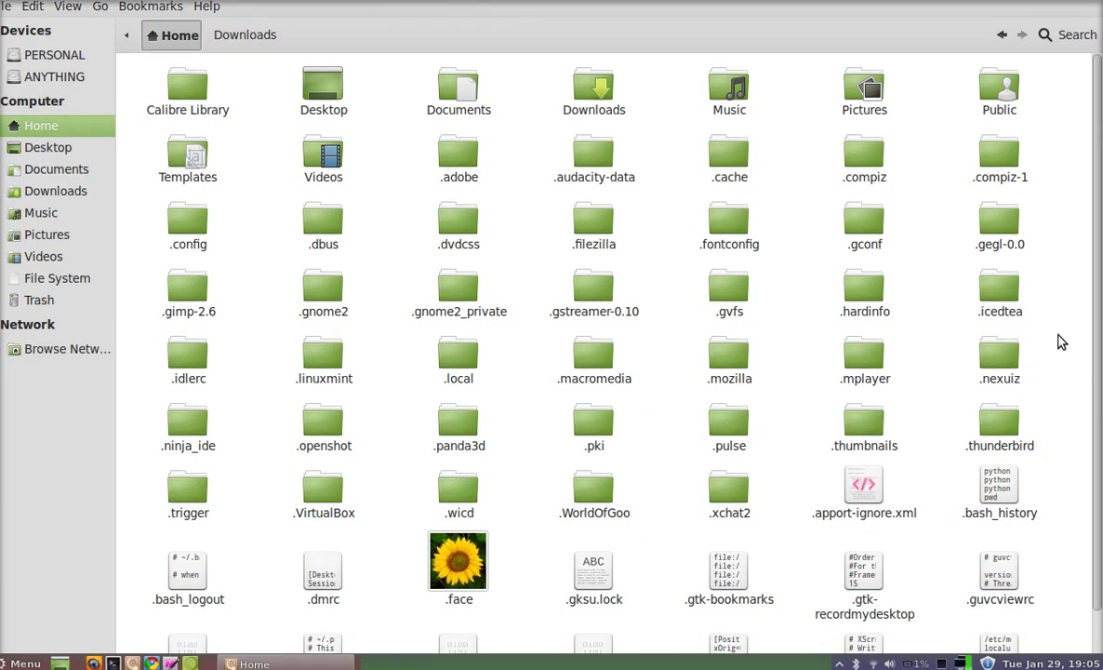
# Create a new folder in Home named .themes
pyautogui.rightClick(1060, 341)
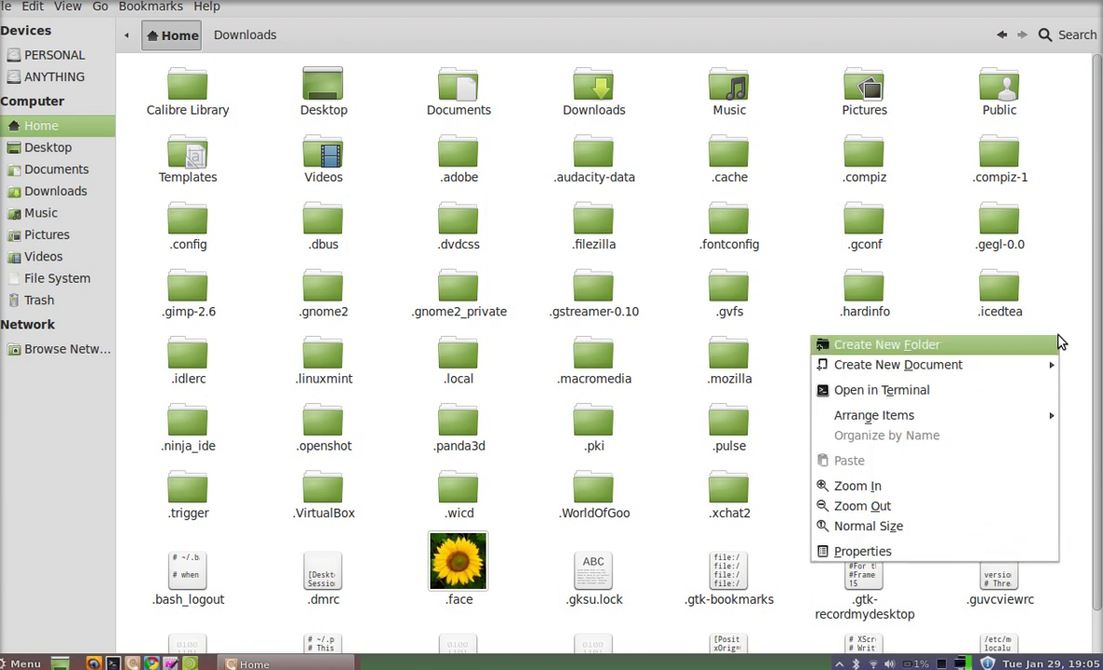
pyautogui.click(1030, 343)
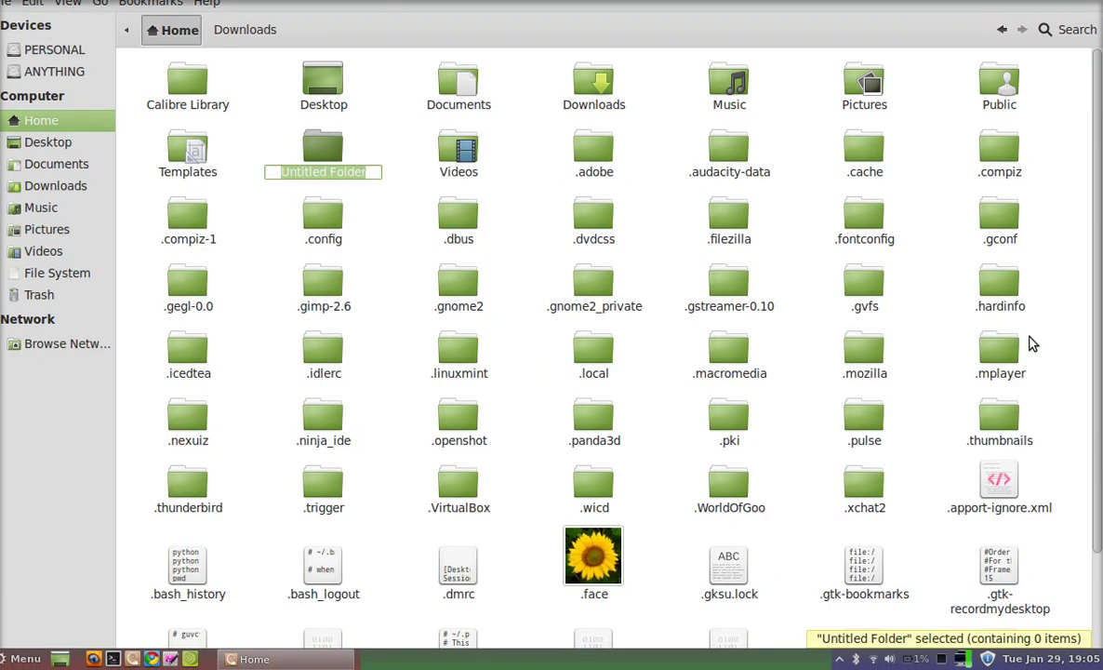
pyautogui.write('.')
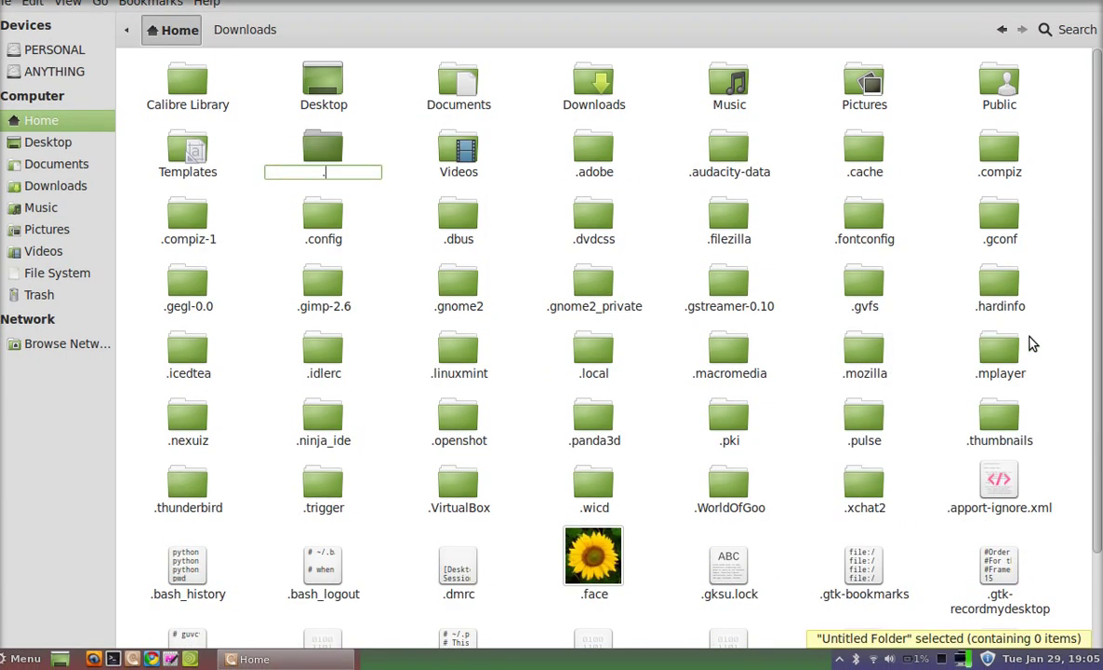
pyautogui.write('themes')
pyautogui.press('Return')
pyautogui.click(904, 406)
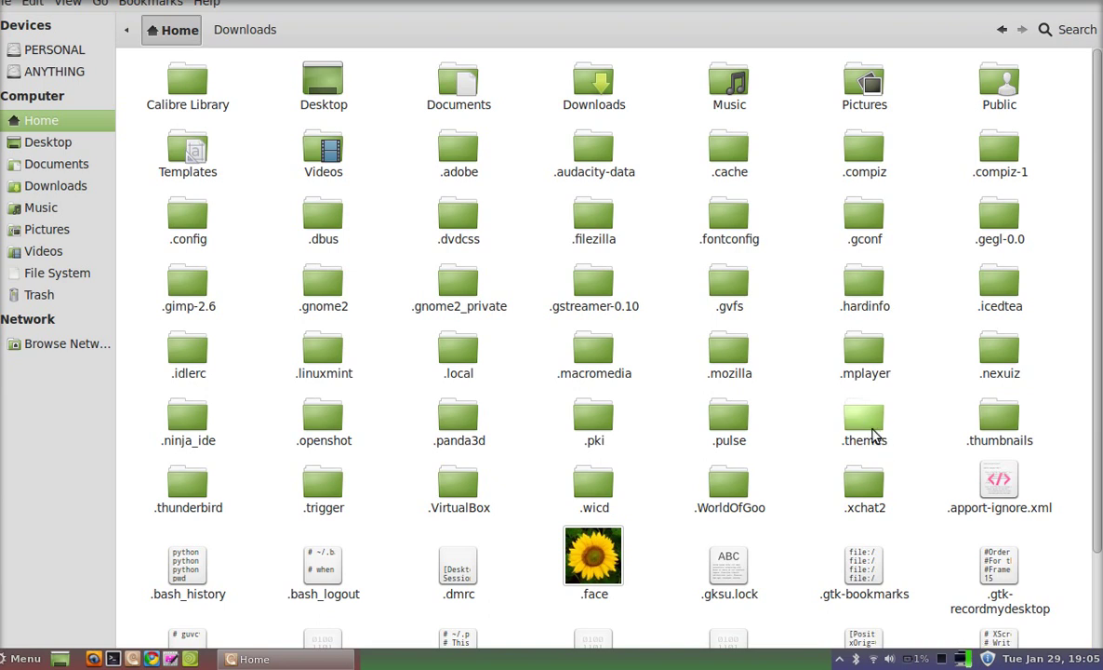
# Copy the Spearmint Leaf folder from Downloads
pyautogui.doubleClick(865, 430)
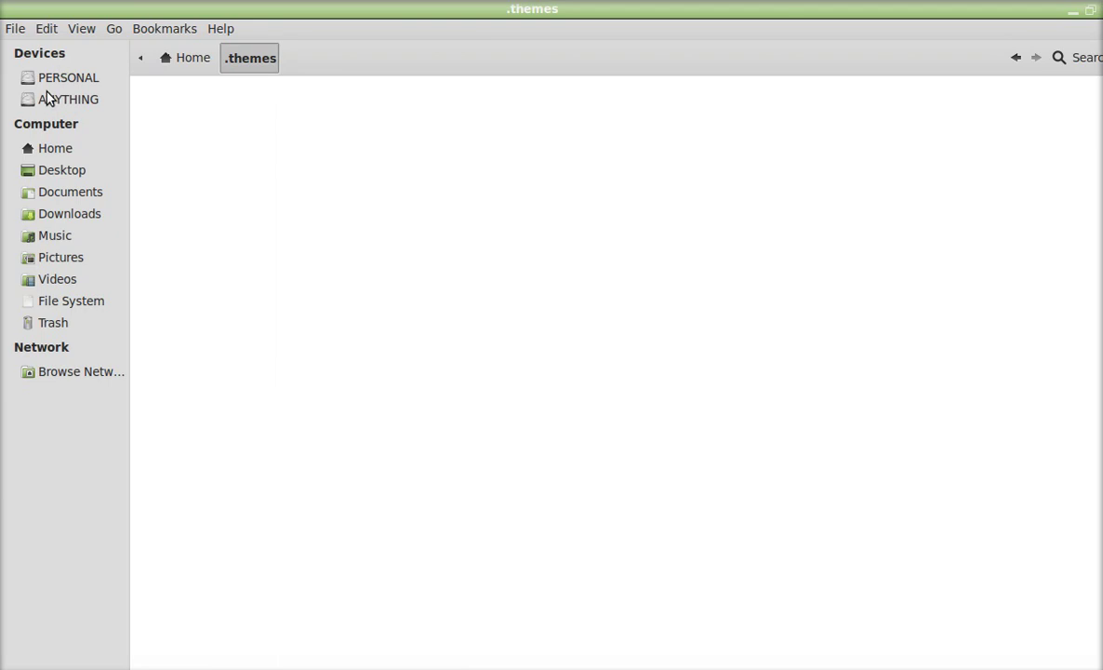
pyautogui.click(53, 217)
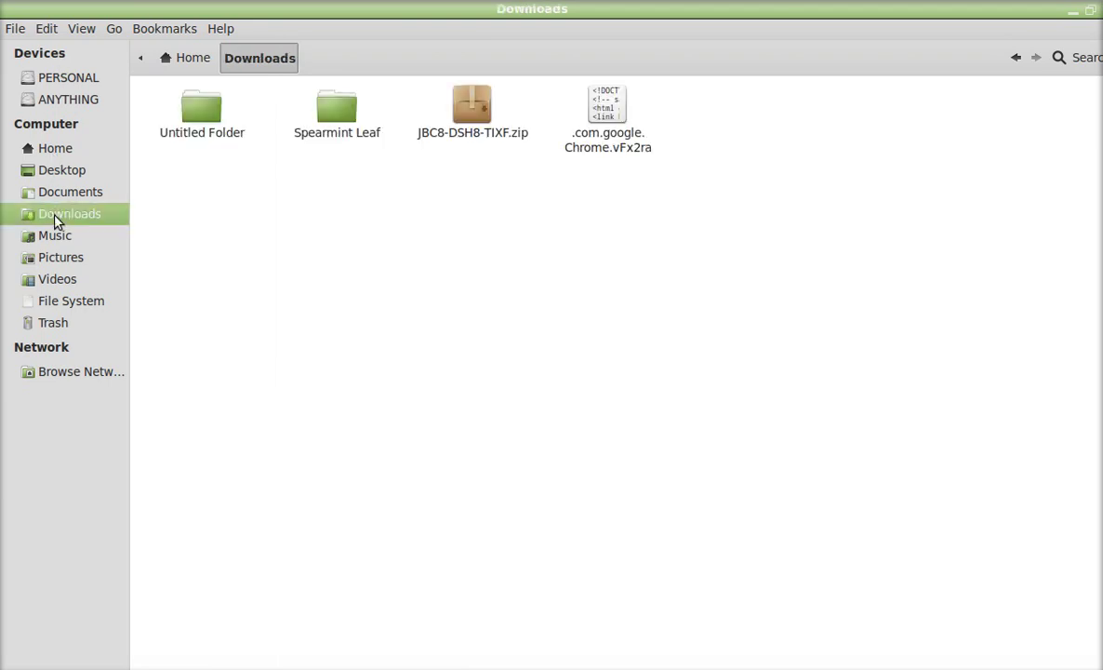
pyautogui.rightClick(335, 115)
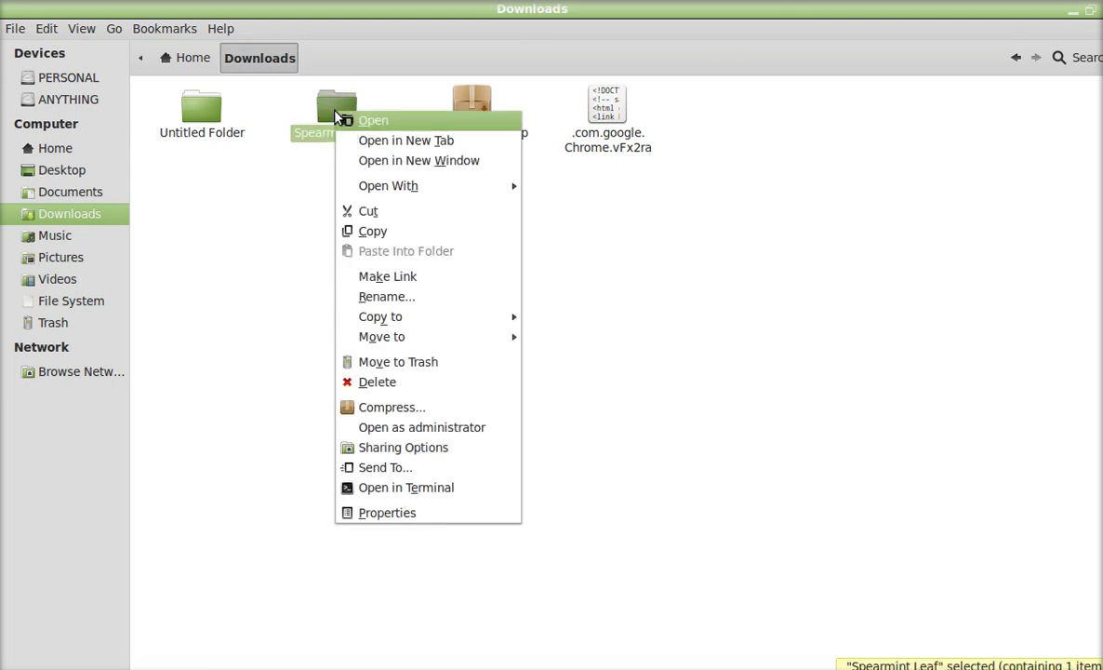
pyautogui.click(380, 231)
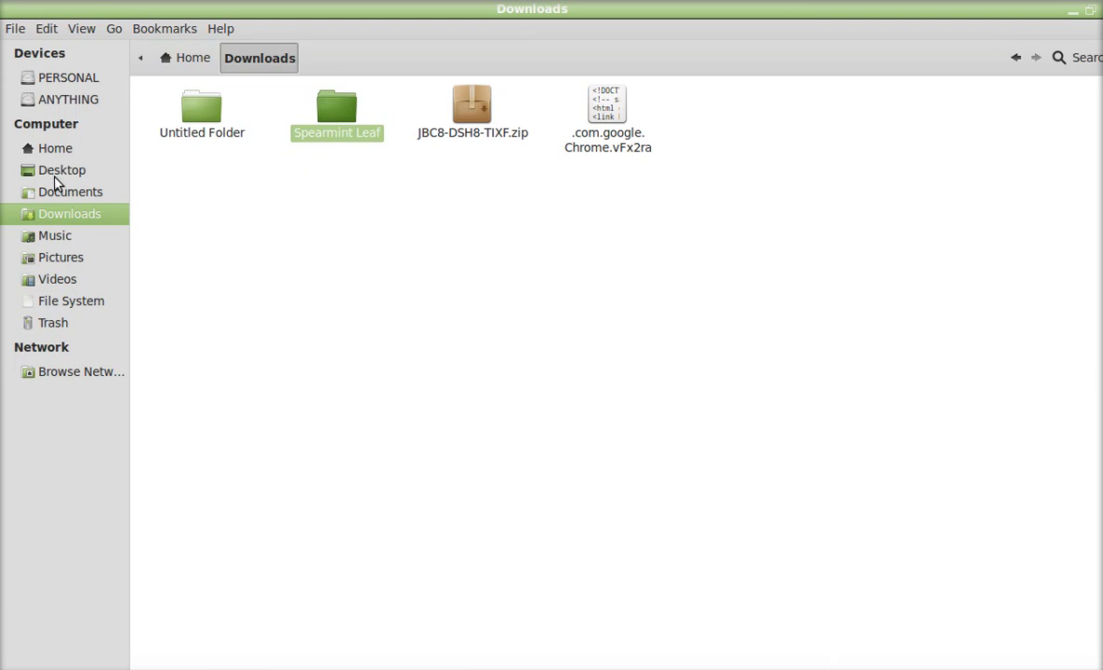
# Paste Spearmint Leaf into Home's .themes folder and close Nemo
pyautogui.click(46, 151)
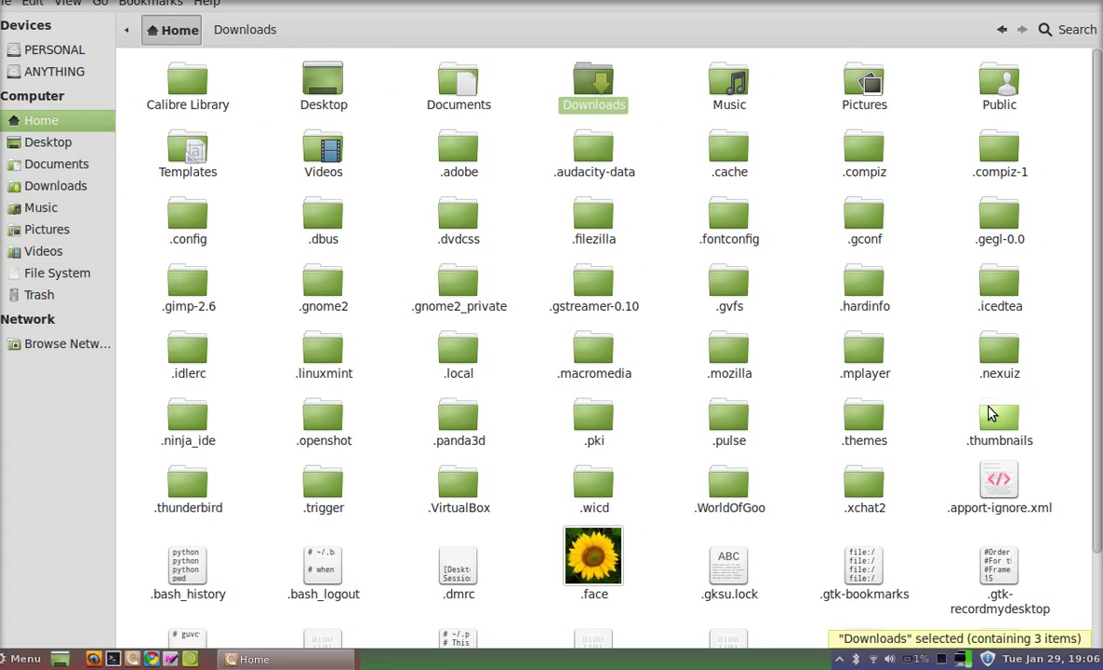
pyautogui.doubleClick(865, 429)
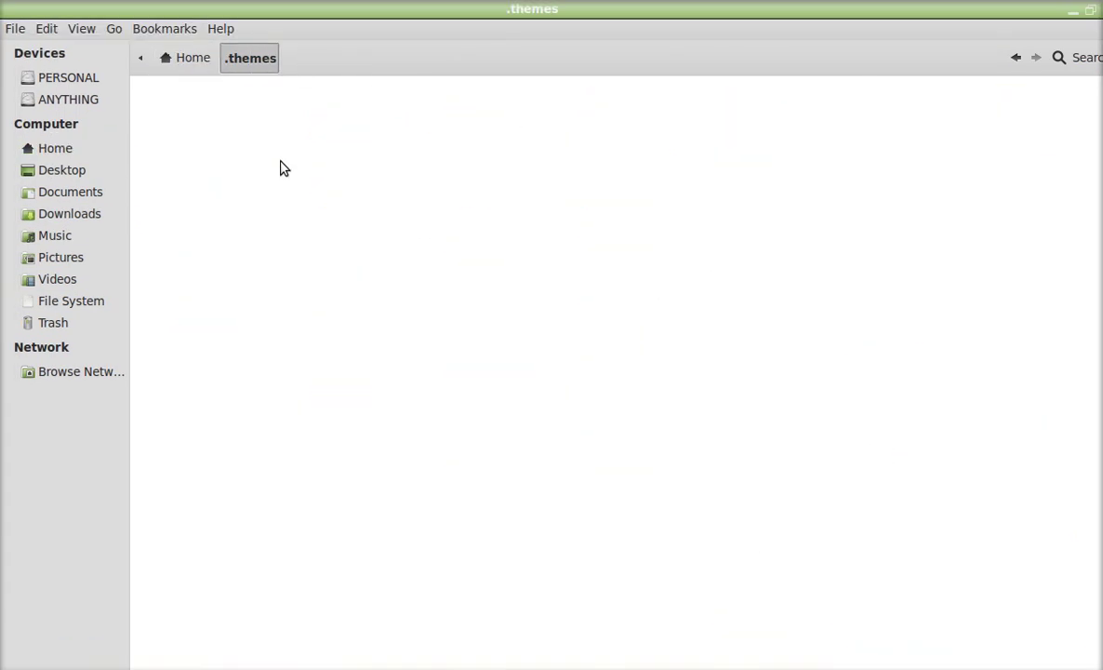
pyautogui.rightClick(320, 131)
pyautogui.click(368, 254)
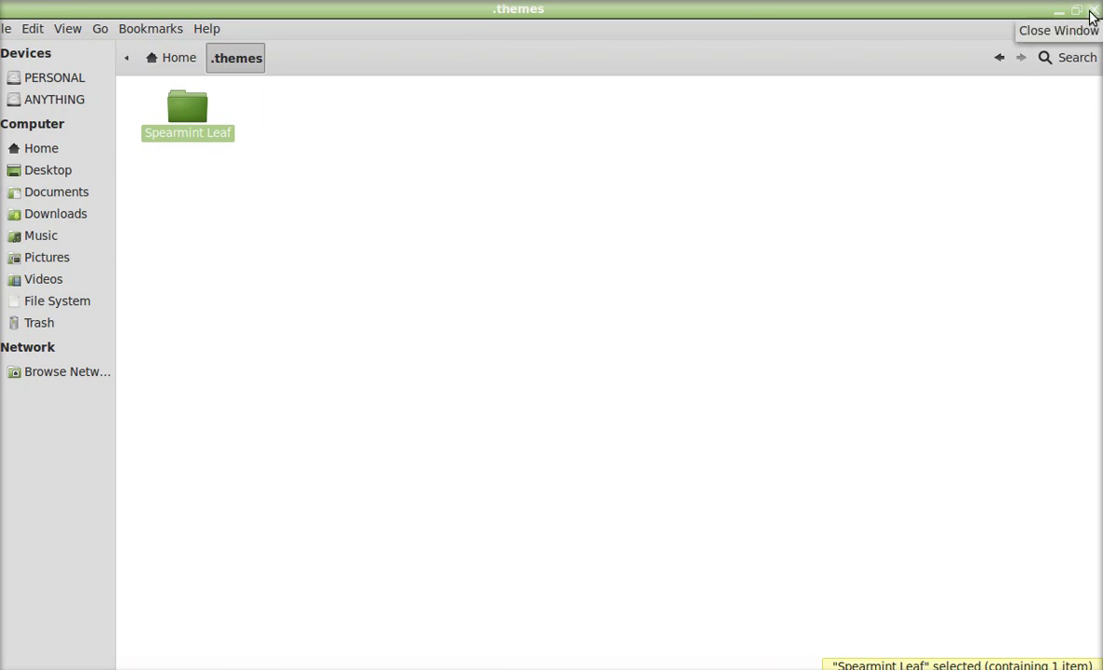
pyautogui.click(1092, 13)
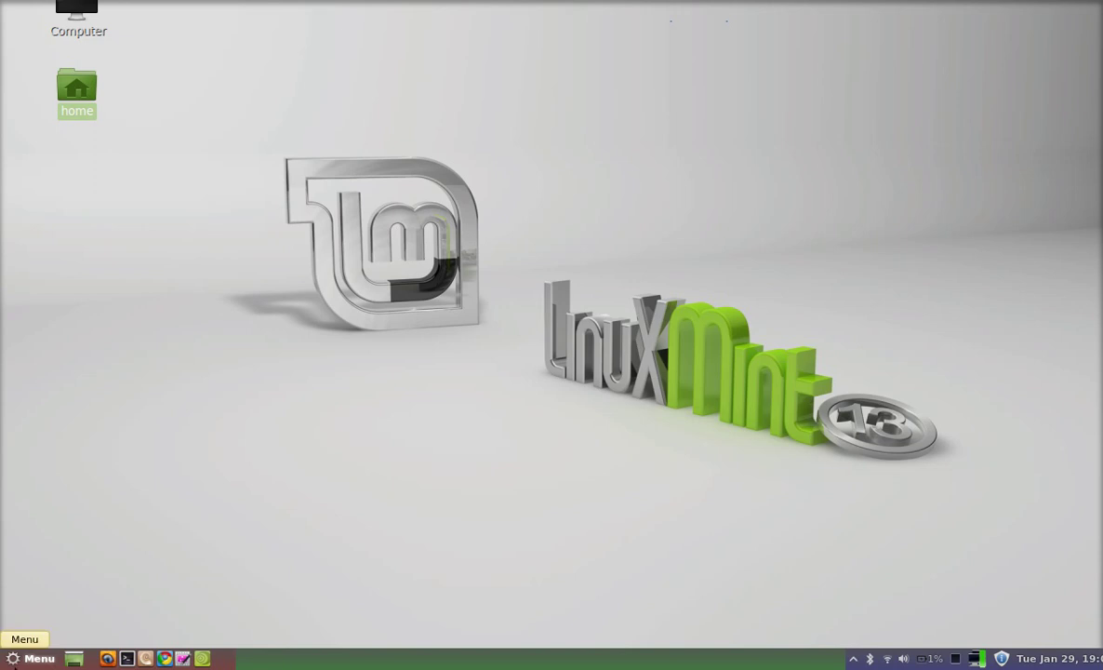
# Reopen Cinnamon Settings' Themes page and apply the new Spearmint Leaf theme
pyautogui.click(55, 659)
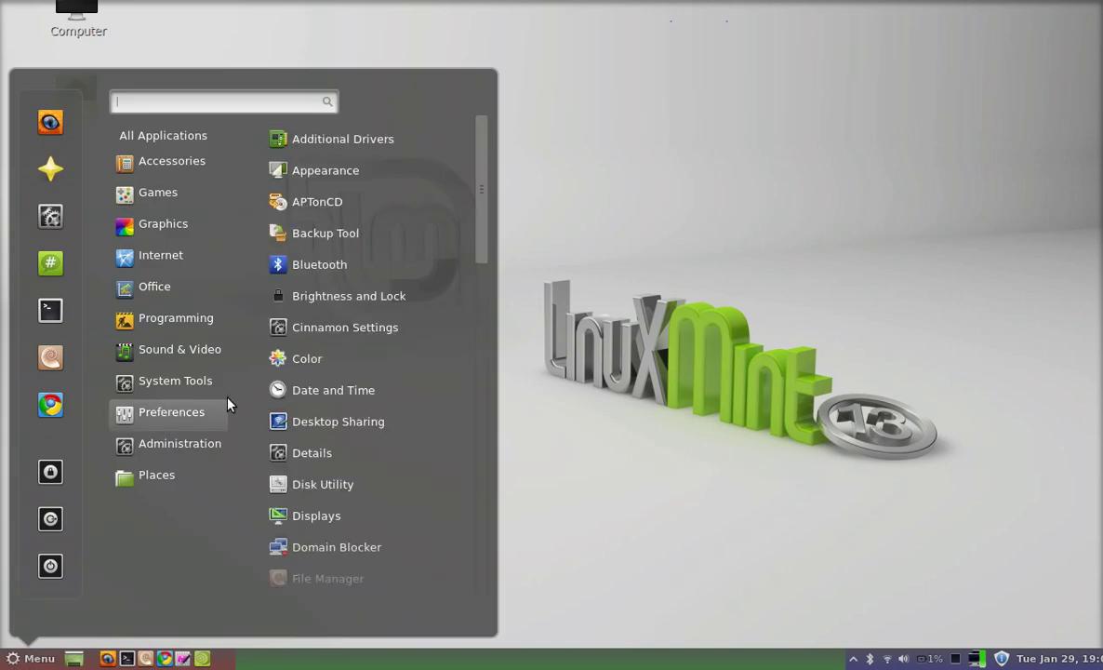
pyautogui.click(379, 330)
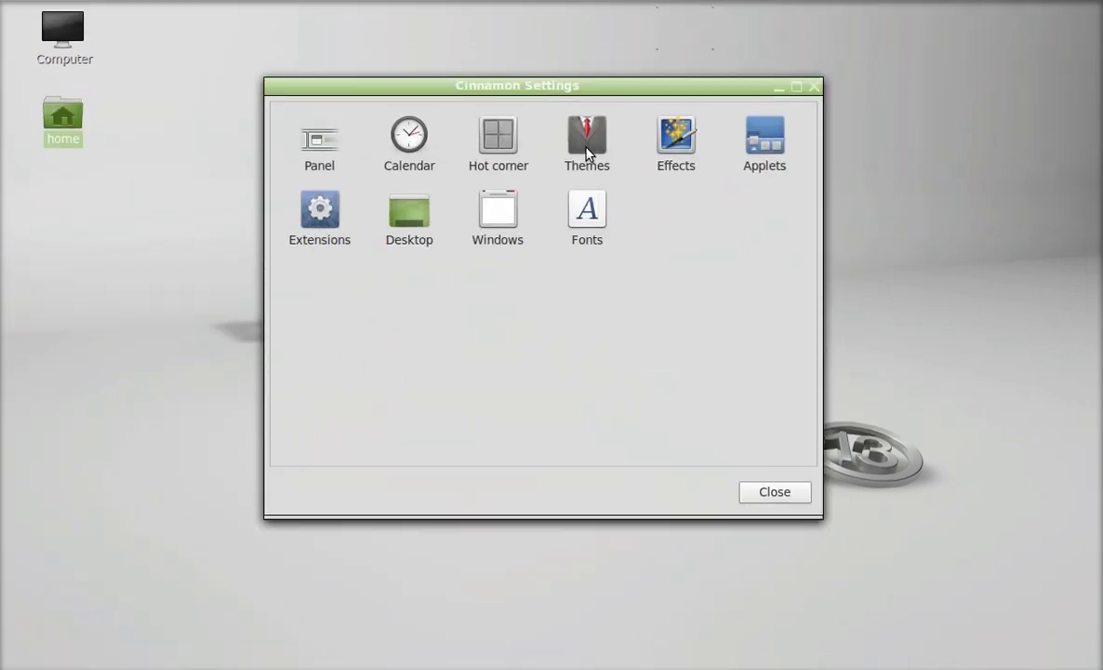
pyautogui.click(588, 149)
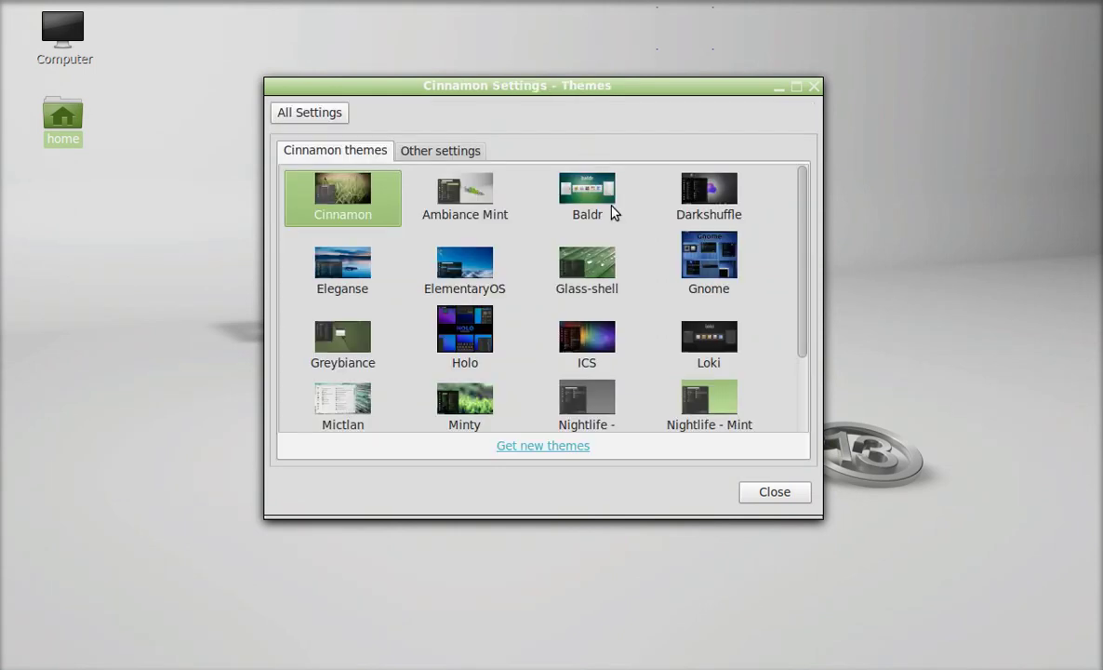
pyautogui.scroll(-3, 749, 316)
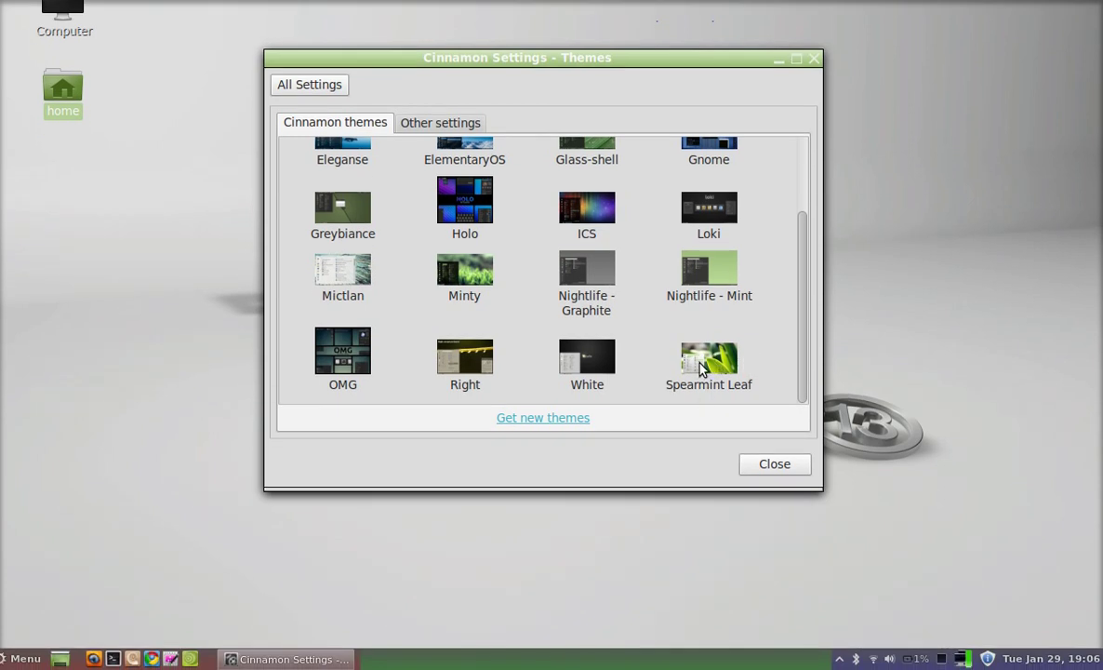
pyautogui.click(702, 368)
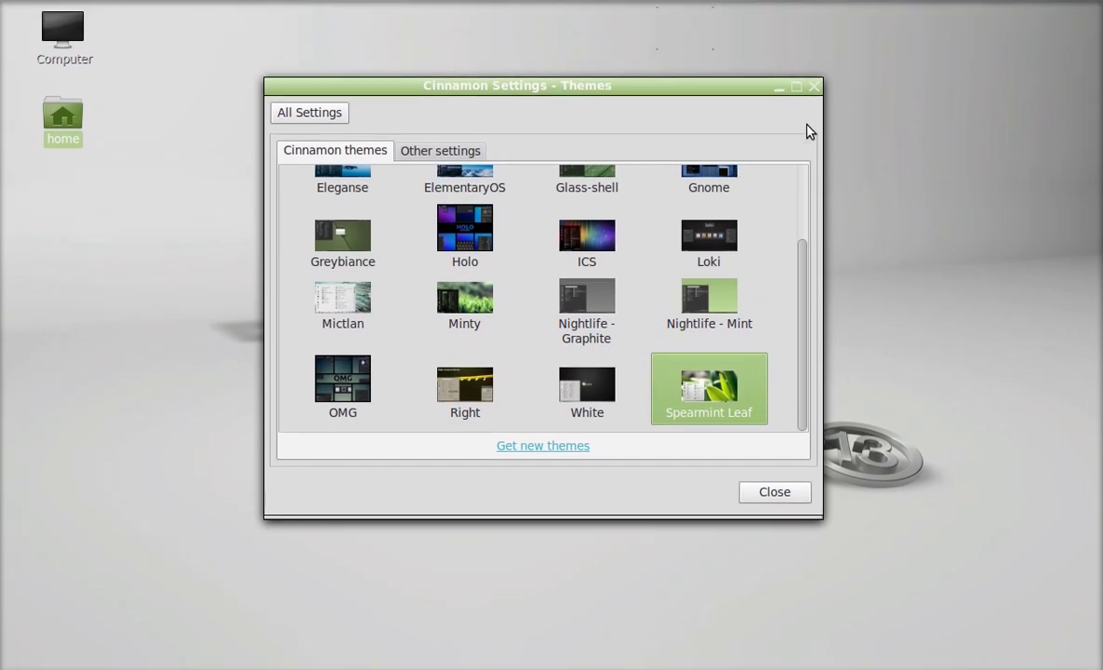
# Try White and Nightlife - Graphite, apply Minty, and close the settings
pyautogui.click(587, 383)
pyautogui.click(563, 313)
pyautogui.click(478, 302)
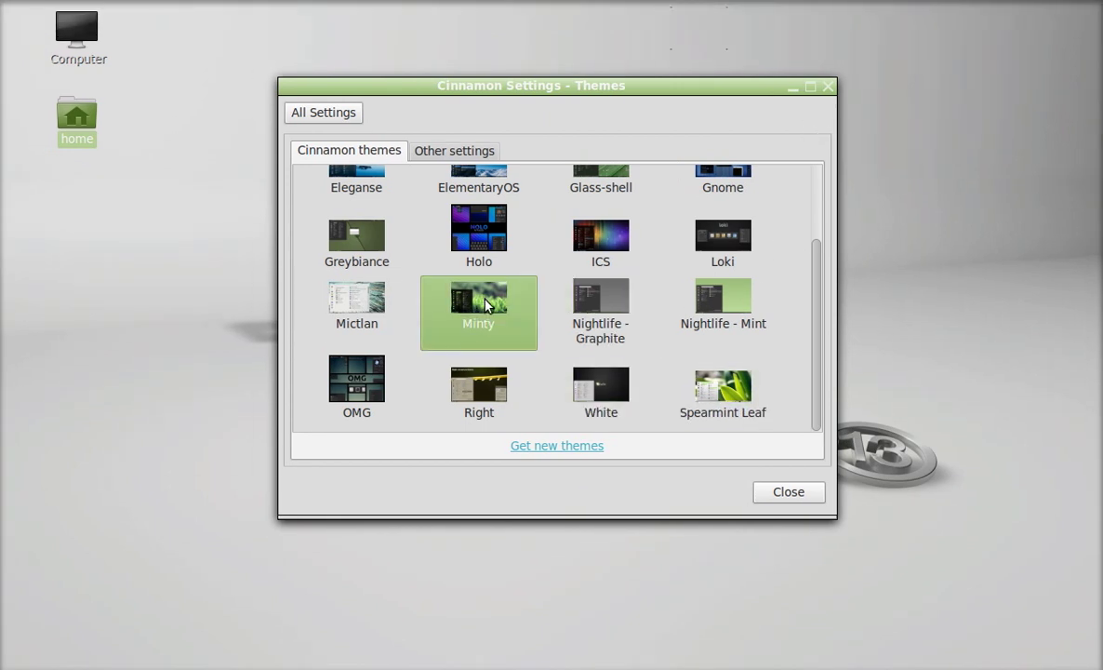
pyautogui.click(762, 465)
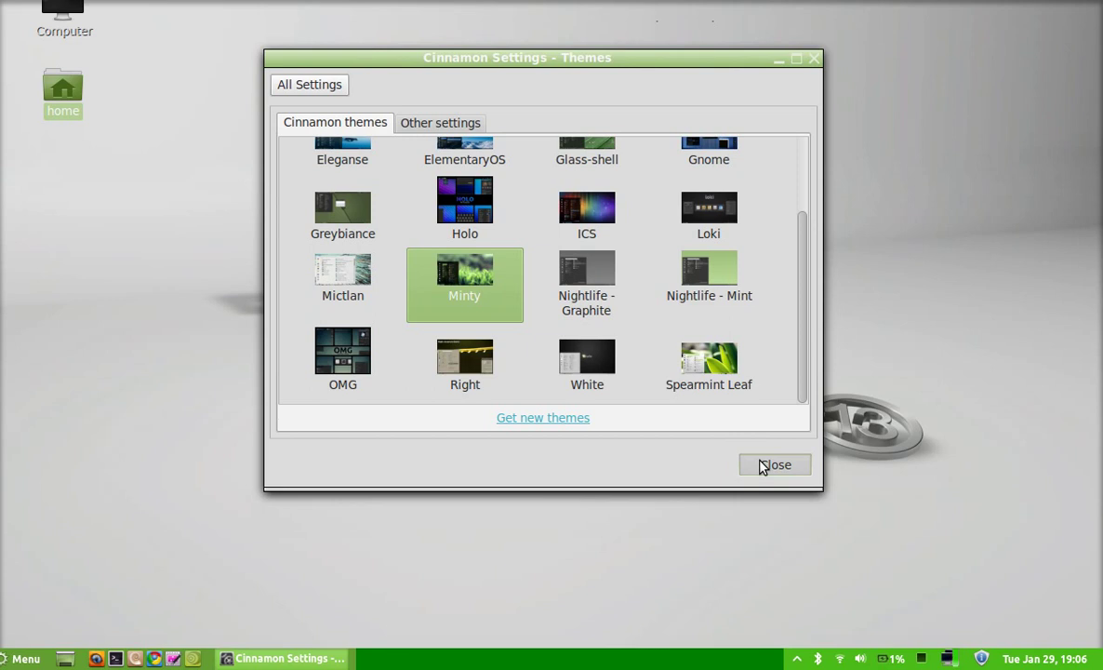